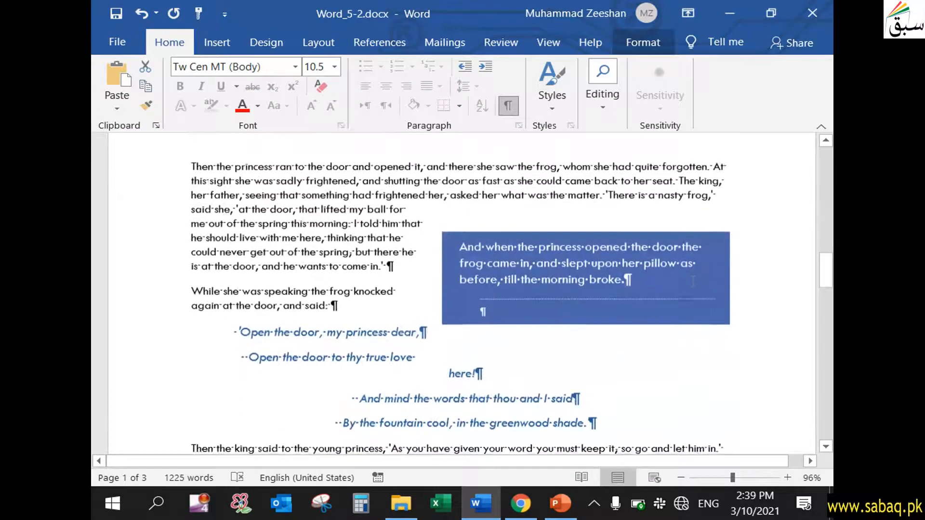
- Position the blue text box on the second page in Top Right with Square Text Wrapping
{"action": "left_click", "coordinate": [701, 271]}
{"action": "scroll", "coordinate": [685, 366], "scroll_direction": "down", "scroll_amount": 4}
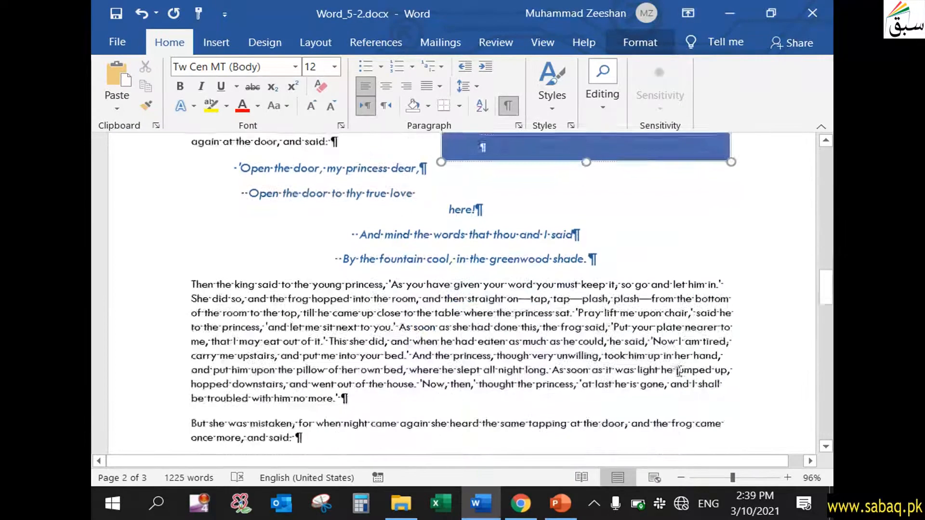
{"action": "scroll", "coordinate": [684, 337], "scroll_direction": "up", "scroll_amount": 5}
{"action": "left_click", "coordinate": [684, 266]}
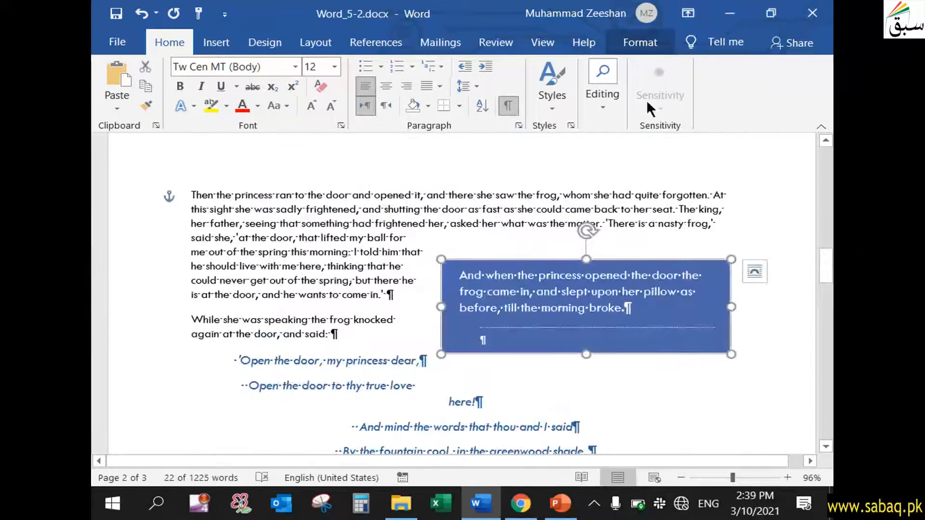
{"action": "left_click", "coordinate": [642, 42]}
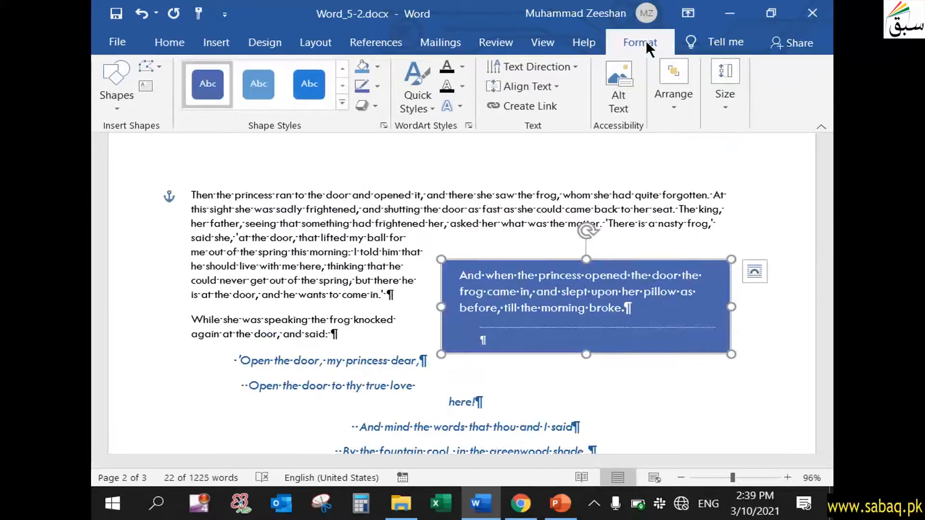
{"action": "left_click", "coordinate": [676, 99]}
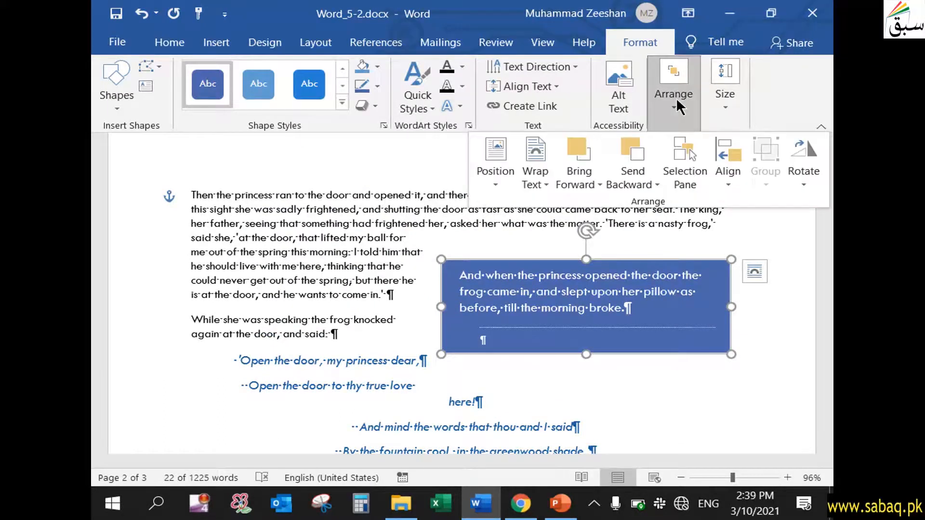
{"action": "left_click", "coordinate": [498, 171]}
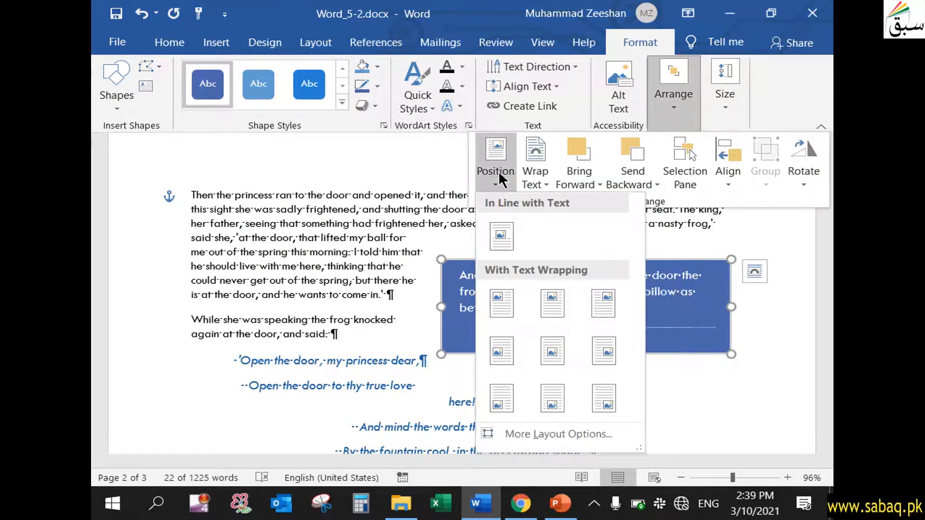
{"action": "left_click", "coordinate": [561, 504]}
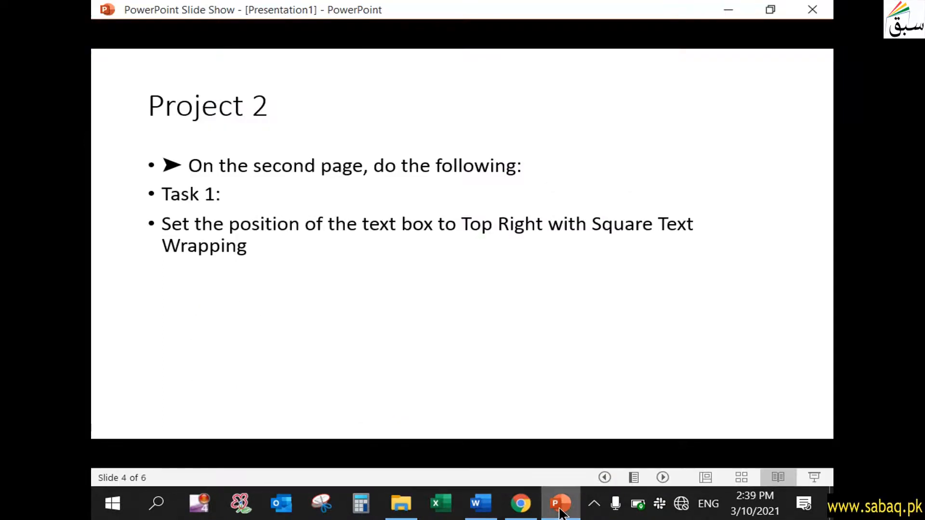
{"action": "left_click", "coordinate": [561, 512]}
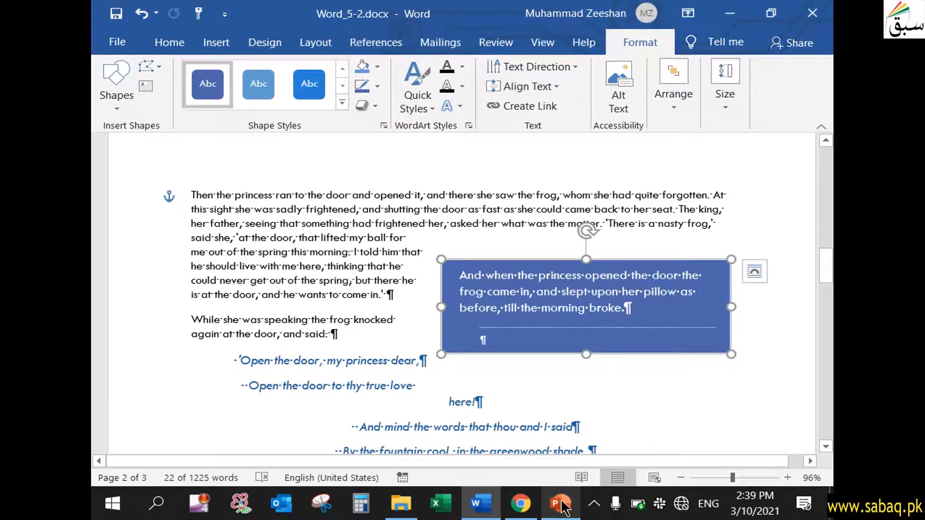
{"action": "left_click", "coordinate": [666, 104]}
{"action": "left_click", "coordinate": [492, 178]}
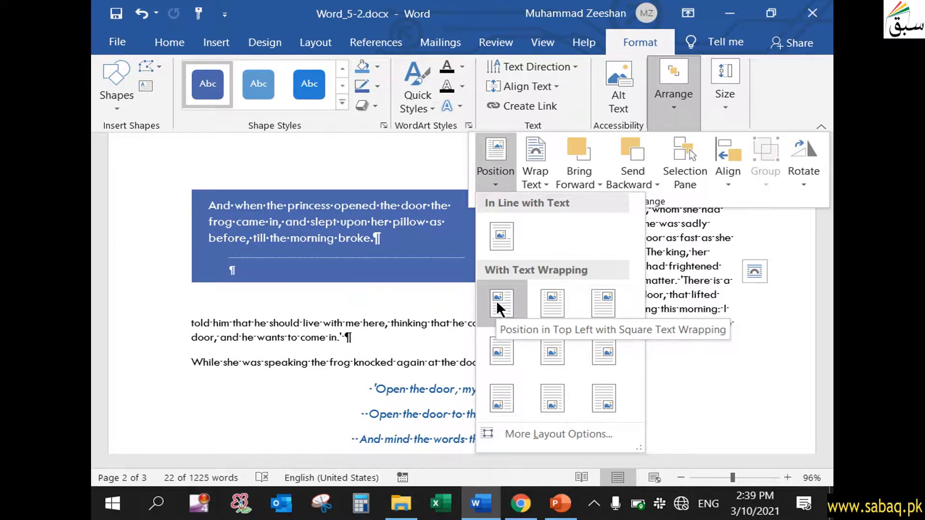
{"action": "left_click", "coordinate": [604, 300]}
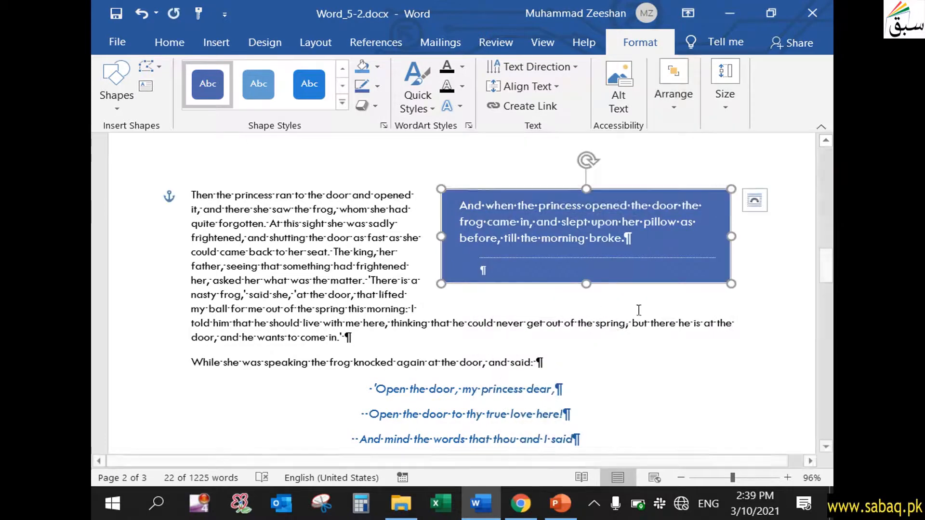
{"action": "scroll", "coordinate": [638, 312], "scroll_direction": "up", "scroll_amount": 3}
{"action": "scroll", "coordinate": [637, 313], "scroll_direction": "down", "scroll_amount": 2}
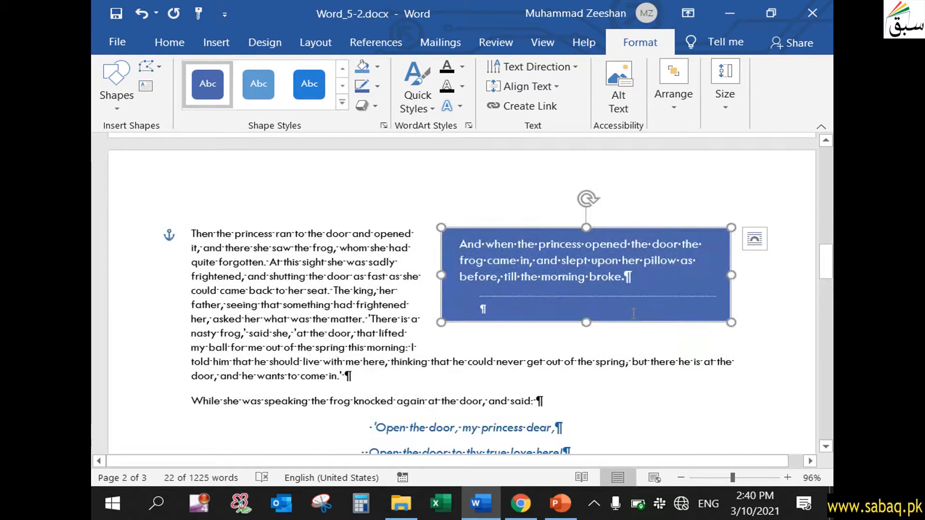
- Advance the PowerPoint slide show to Project 3 and return to Word at the scroll shape ending the document
{"action": "left_click", "coordinate": [560, 504]}
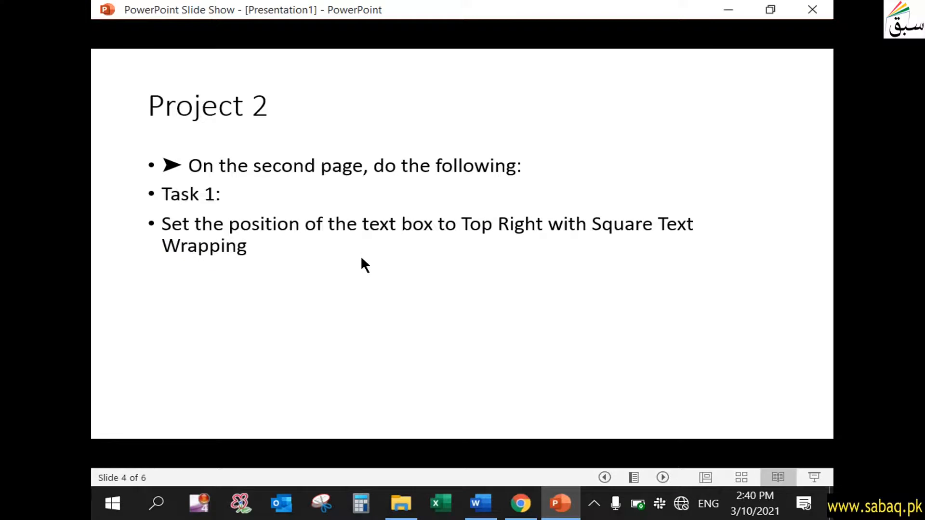
{"action": "left_click", "coordinate": [348, 254]}
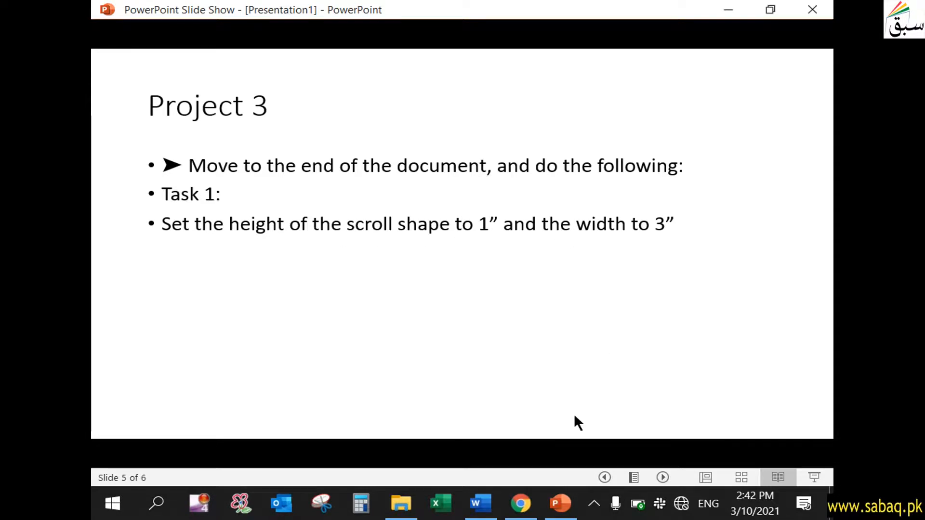
{"action": "left_click", "coordinate": [481, 504]}
{"action": "scroll", "coordinate": [495, 378], "scroll_direction": "down", "scroll_amount": 4}
{"action": "scroll", "coordinate": [496, 378], "scroll_direction": "down", "scroll_amount": 20}
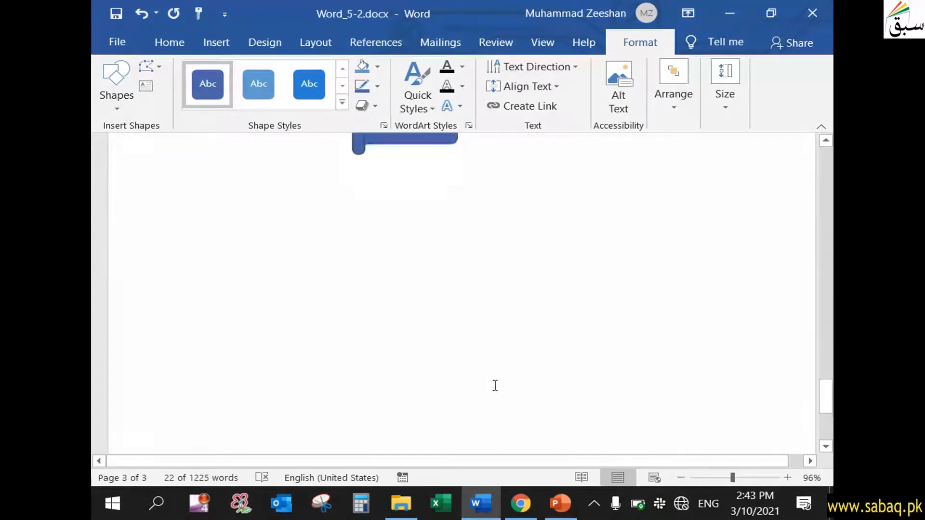
{"action": "scroll", "coordinate": [530, 383], "scroll_direction": "up", "scroll_amount": 4}
{"action": "mouse_move", "coordinate": [831, 387]}
{"action": "left_mouse_down"}
{"action": "mouse_move", "coordinate": [829, 420]}
{"action": "mouse_move", "coordinate": [828, 375]}
{"action": "left_mouse_up"}
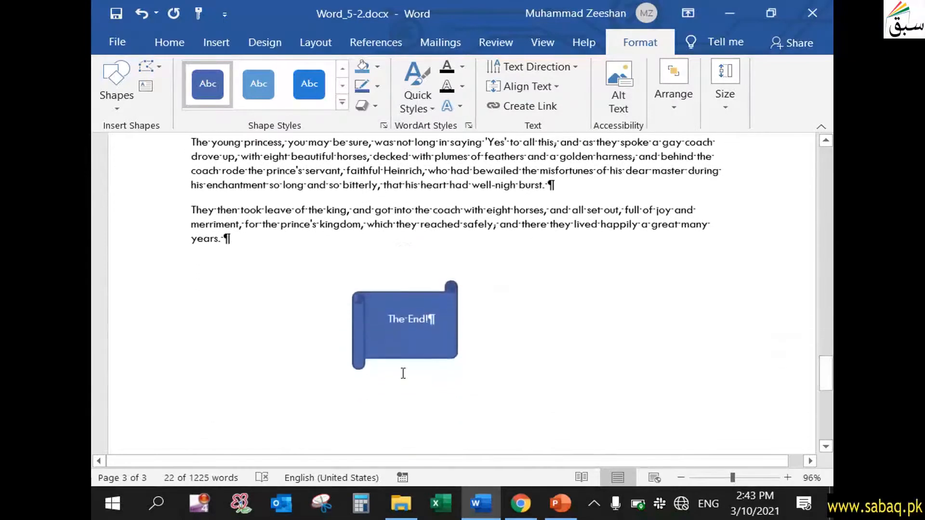
- Set the "The End!" scroll shape's height to 1" and width to 3"
{"action": "left_click", "coordinate": [403, 349]}
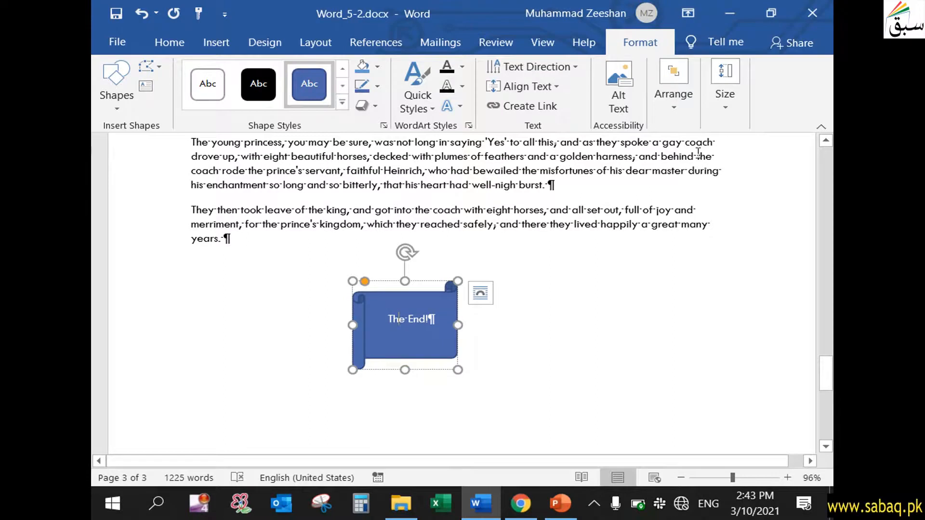
{"action": "left_click", "coordinate": [724, 94]}
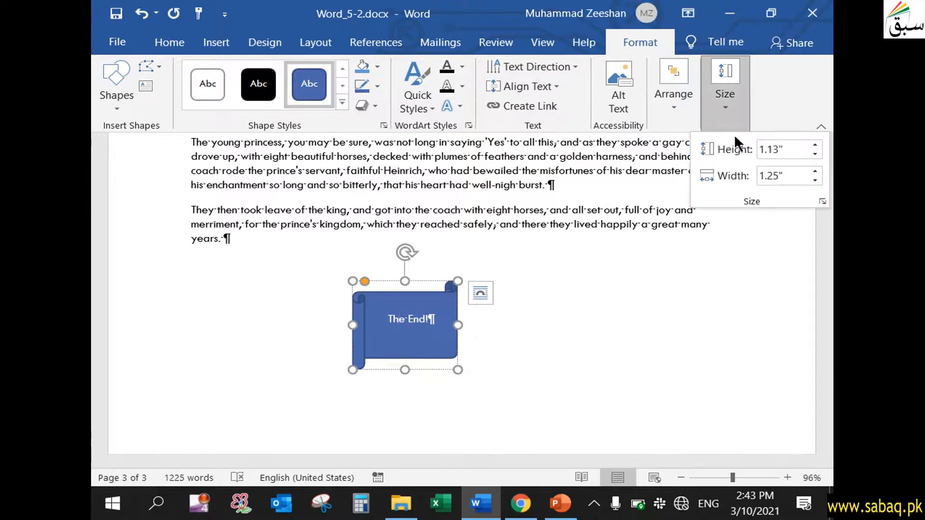
{"action": "left_click", "coordinate": [558, 511]}
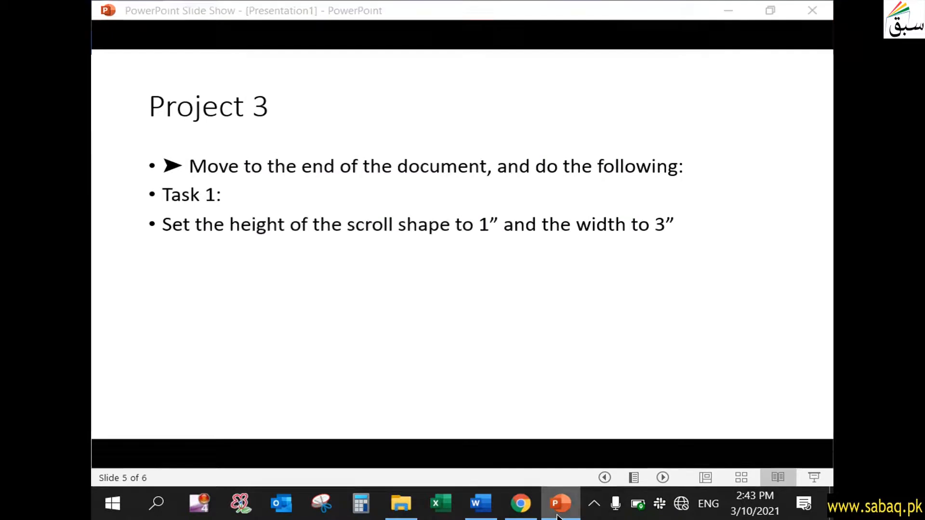
{"action": "left_click", "coordinate": [558, 512]}
{"action": "left_click", "coordinate": [725, 113]}
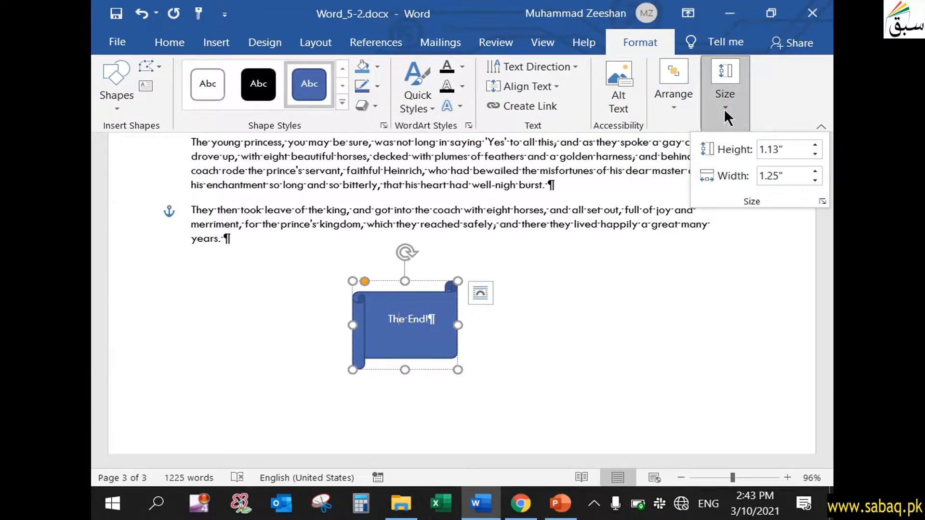
{"action": "left_click", "coordinate": [788, 146]}
{"action": "type", "text": "1"}
{"action": "left_click", "coordinate": [782, 170]}
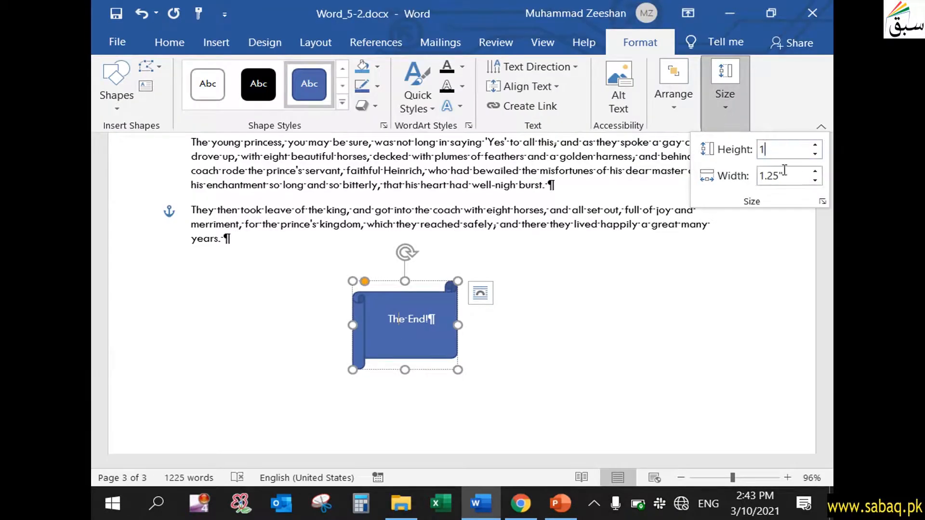
{"action": "type", "text": "3"}
{"action": "key", "text": "Return"}
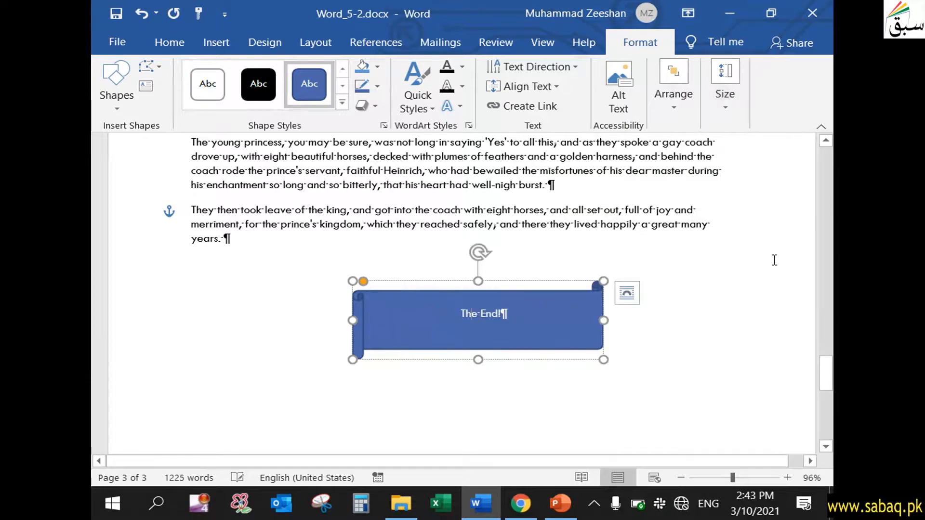
{"action": "left_click", "coordinate": [715, 413]}
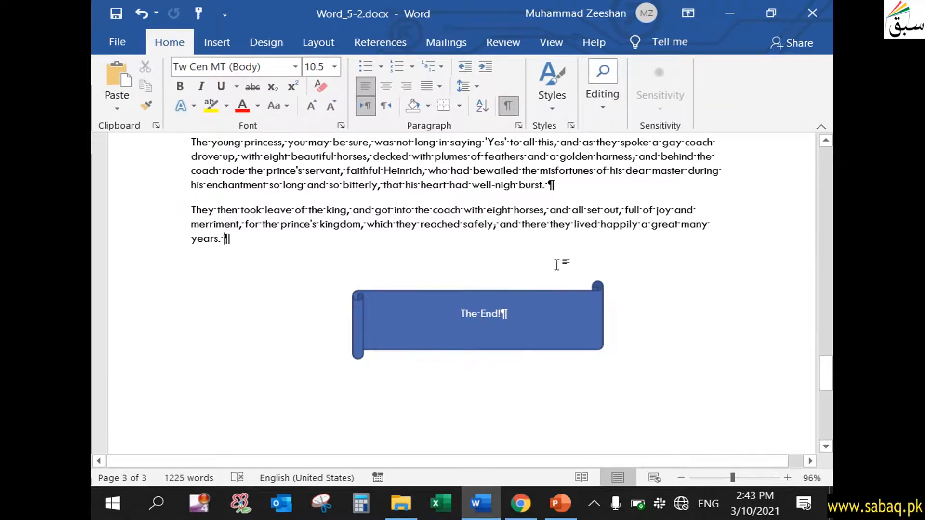
- Hide the document's formatting marks and switch to the PowerPoint slide show to reveal Task 2 of Project 3
{"action": "left_click", "coordinate": [513, 109]}
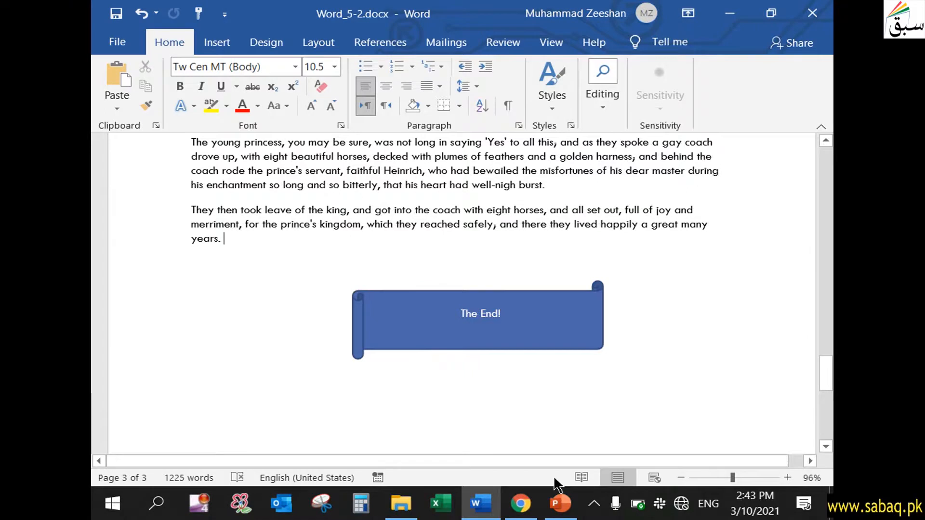
{"action": "left_click", "coordinate": [560, 504]}
{"action": "left_click", "coordinate": [501, 414]}
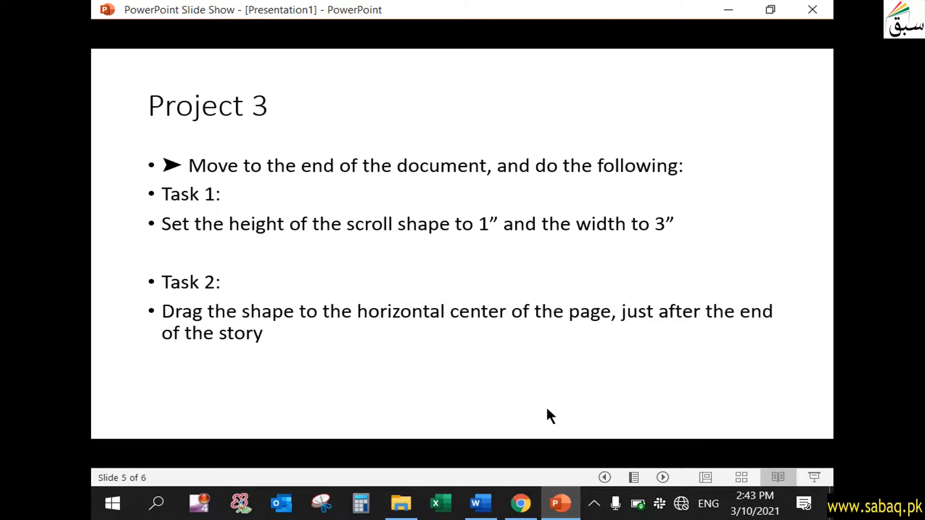
- Return to Word and move the "The End!" scroll shape to the page's horizontal center, just below the story's last paragraph
{"action": "left_click", "coordinate": [560, 503]}
{"action": "scroll", "coordinate": [576, 396], "scroll_direction": "up", "scroll_amount": 3}
{"action": "scroll", "coordinate": [575, 396], "scroll_direction": "up", "scroll_amount": 2}
{"action": "scroll", "coordinate": [575, 396], "scroll_direction": "down", "scroll_amount": 4}
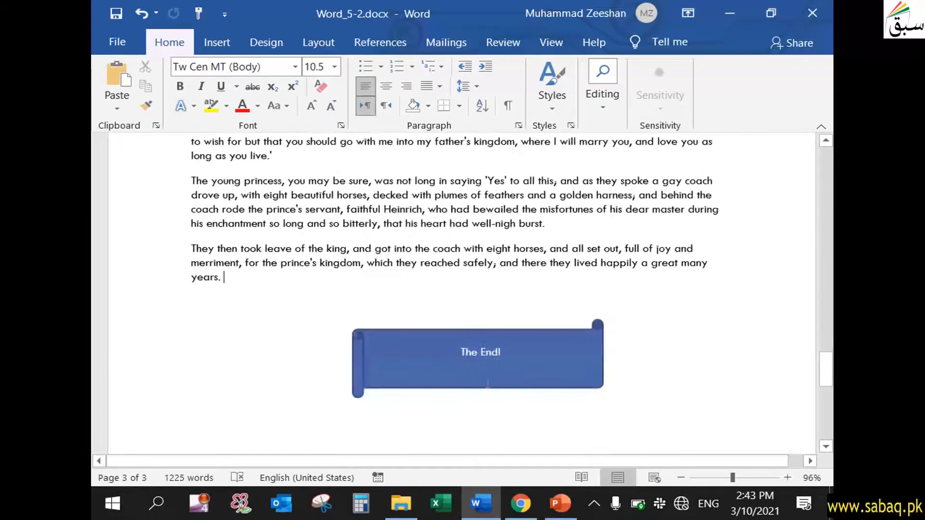
{"action": "left_click", "coordinate": [535, 328]}
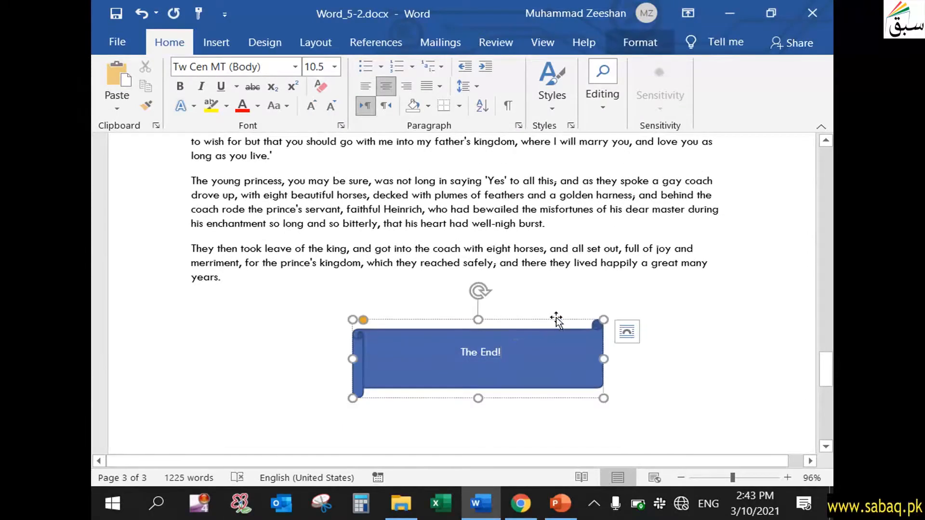
{"action": "left_click_drag", "start_coordinate": [548, 320], "coordinate": [527, 272]}
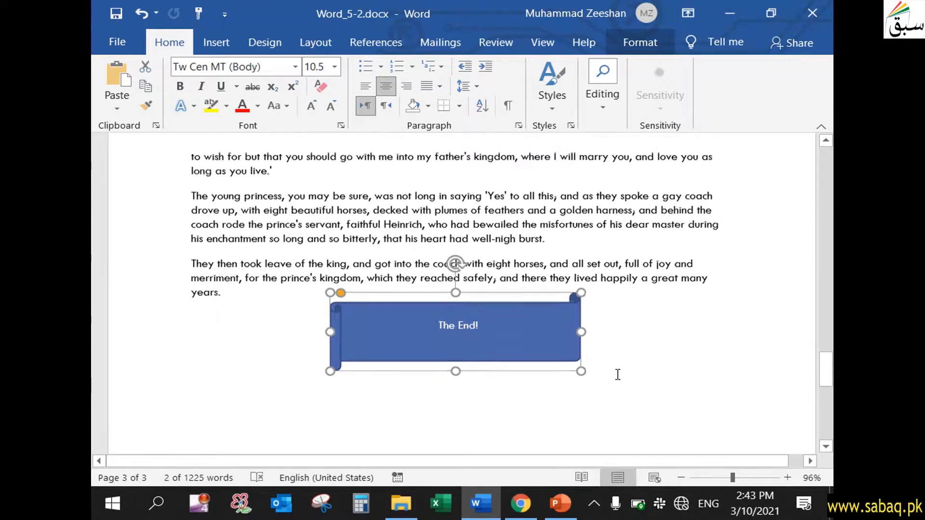
{"action": "scroll", "coordinate": [617, 372], "scroll_direction": "up", "scroll_amount": 3}
{"action": "scroll", "coordinate": [616, 371], "scroll_direction": "down", "scroll_amount": 8}
{"action": "scroll", "coordinate": [615, 371], "scroll_direction": "up", "scroll_amount": 6}
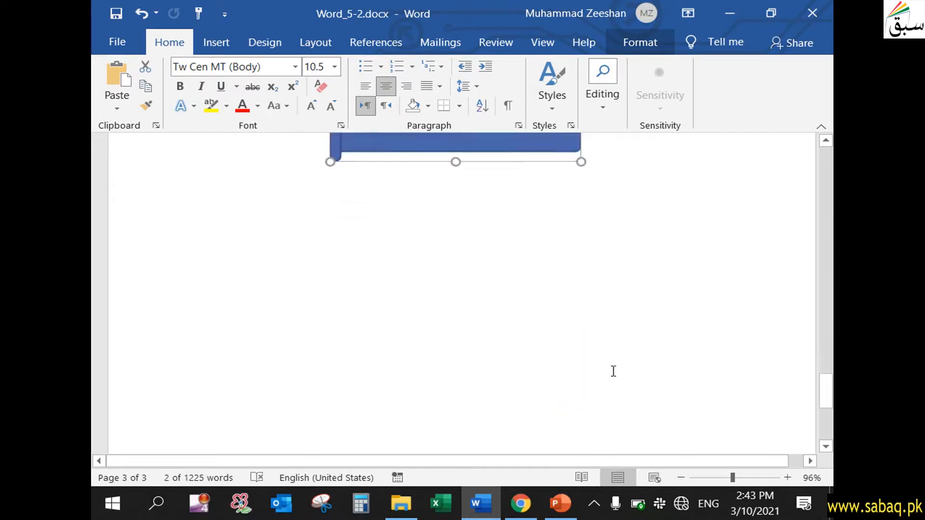
- Switch to the PowerPoint slide show, advance to Task 3, and return to the Word document
{"action": "left_click", "coordinate": [560, 503]}
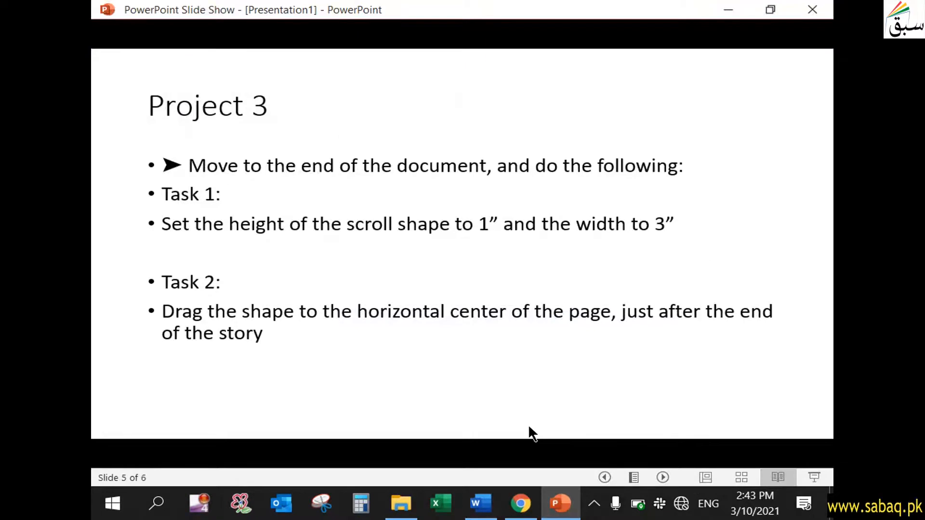
{"action": "left_click", "coordinate": [537, 409]}
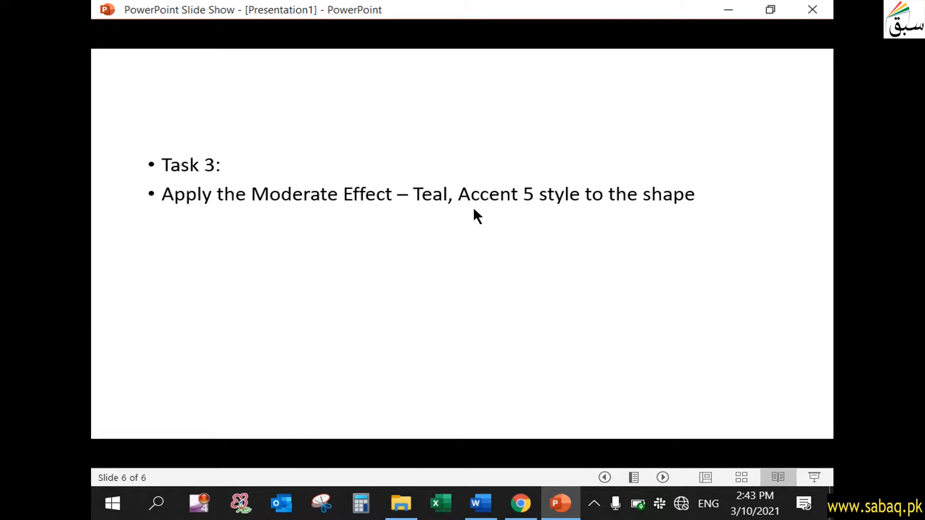
{"action": "left_click", "coordinate": [480, 504]}
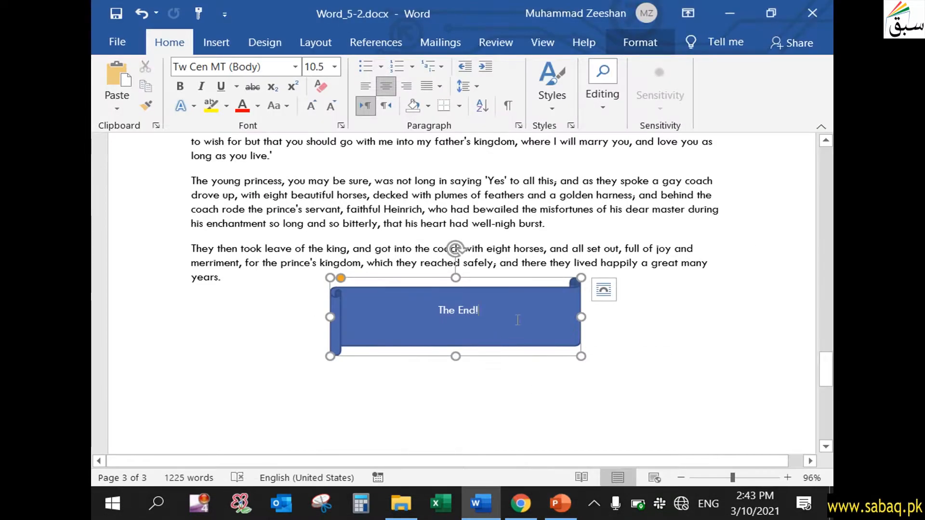
- Apply the Moderate Effect – Teal, Accent 5 shape style to the "The End!" scroll shape
{"action": "left_click", "coordinate": [648, 44]}
{"action": "left_click", "coordinate": [421, 98]}
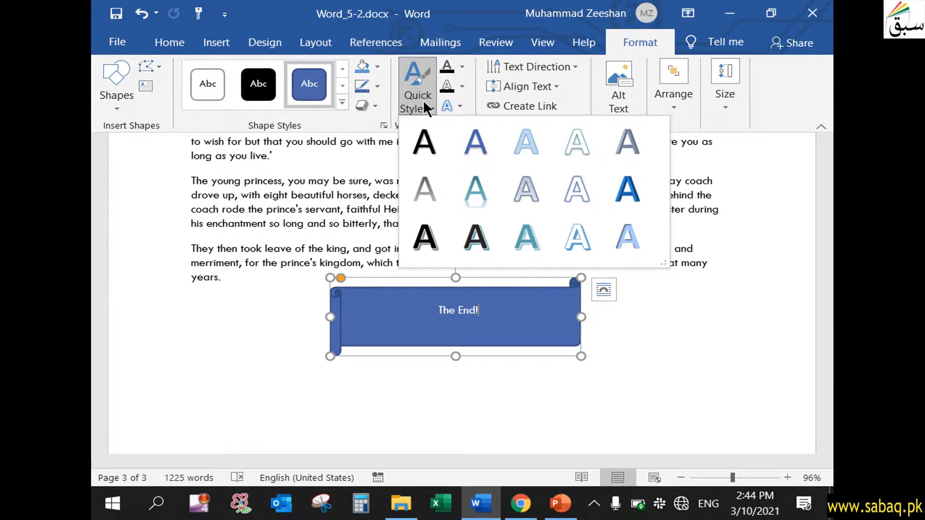
{"action": "left_click", "coordinate": [562, 504]}
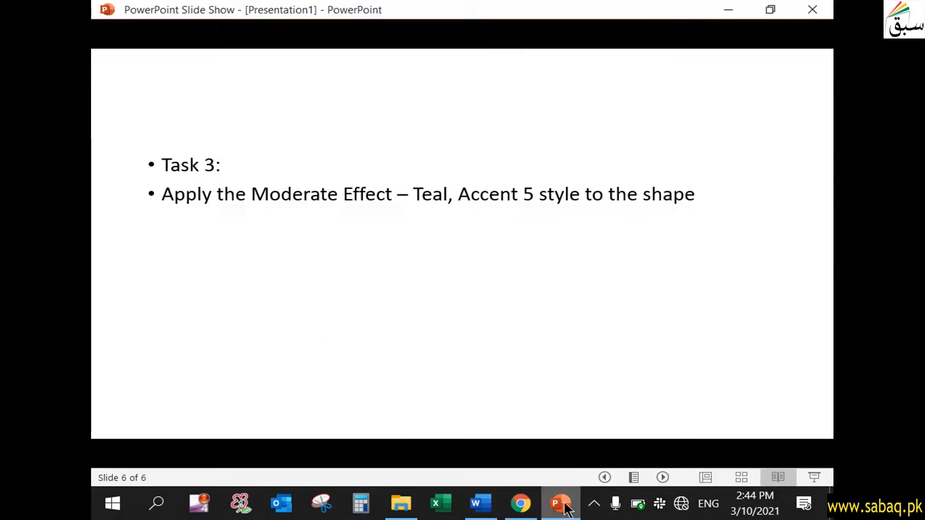
{"action": "mouse_move", "coordinate": [565, 510]}
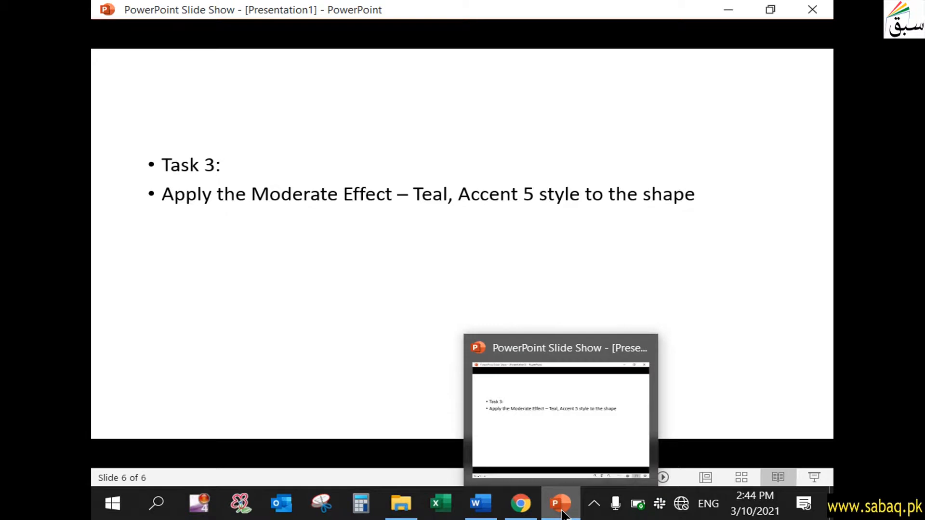
{"action": "left_click", "coordinate": [729, 11]}
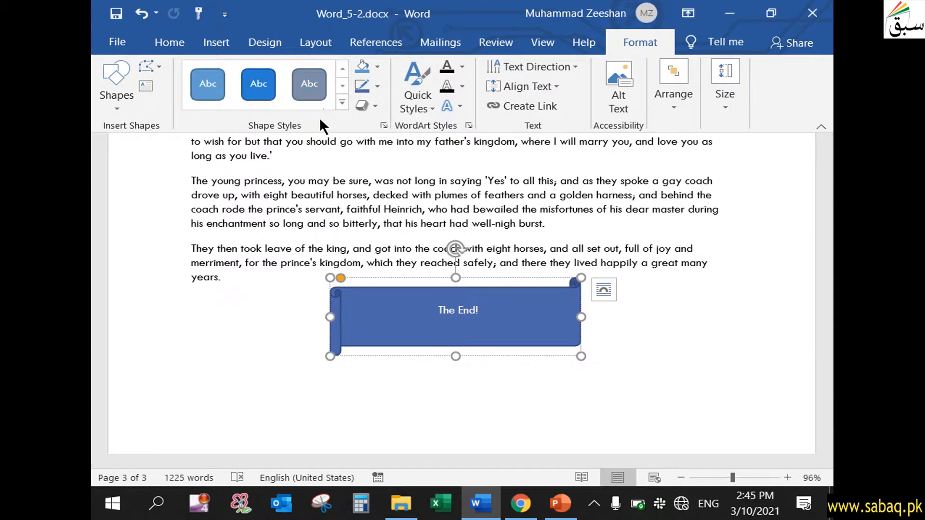
{"action": "left_click", "coordinate": [343, 102]}
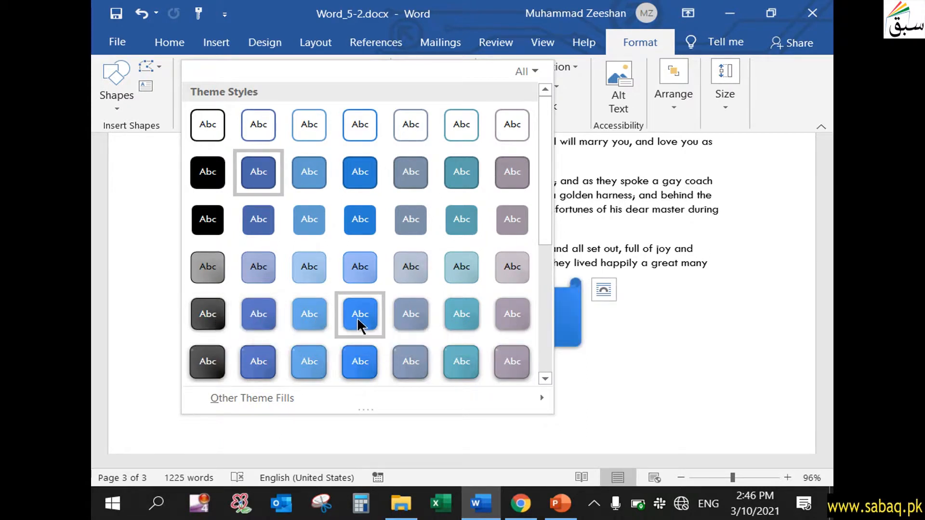
{"action": "left_click", "coordinate": [458, 319]}
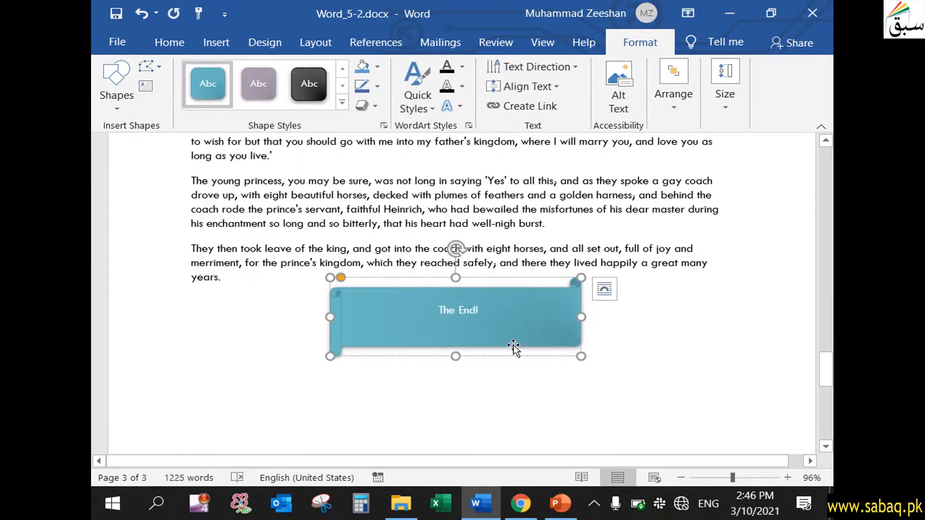
{"action": "left_click", "coordinate": [540, 388]}
- Switch to the PowerPoint slide show, reveal Task 4, and advance past the last slide
{"action": "left_click", "coordinate": [557, 499]}
{"action": "left_click", "coordinate": [529, 411]}
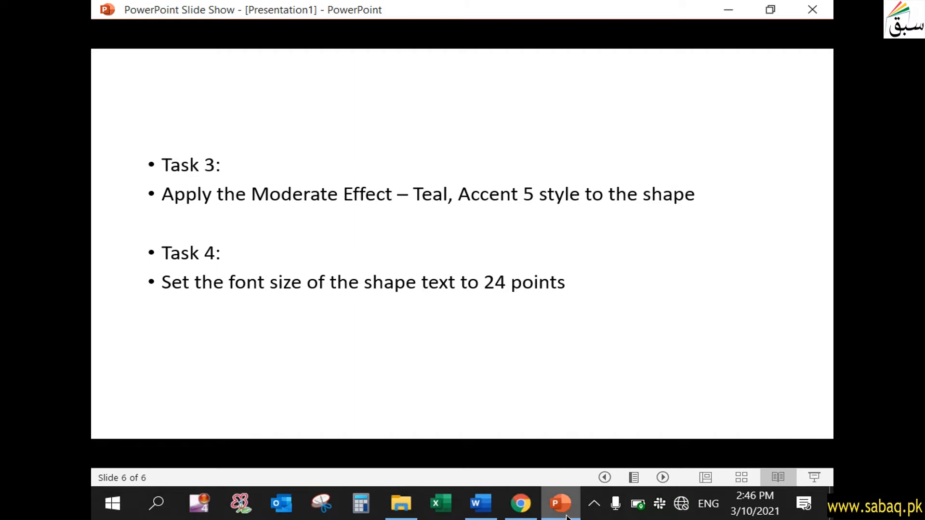
{"action": "mouse_move", "coordinate": [486, 513]}
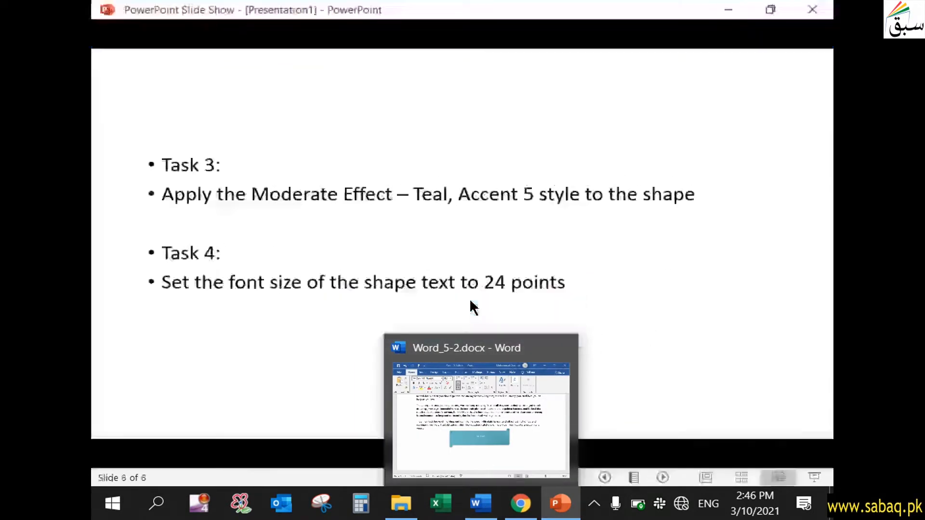
{"action": "left_click", "coordinate": [476, 316]}
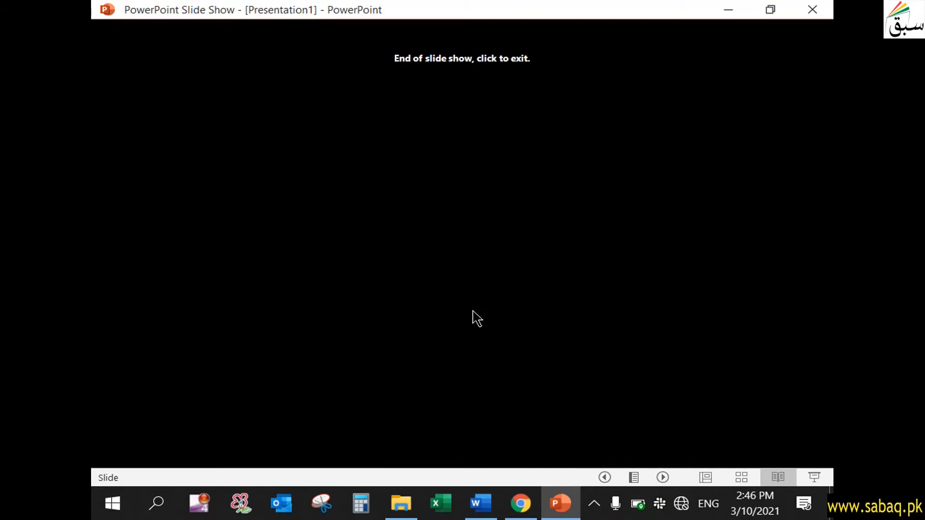